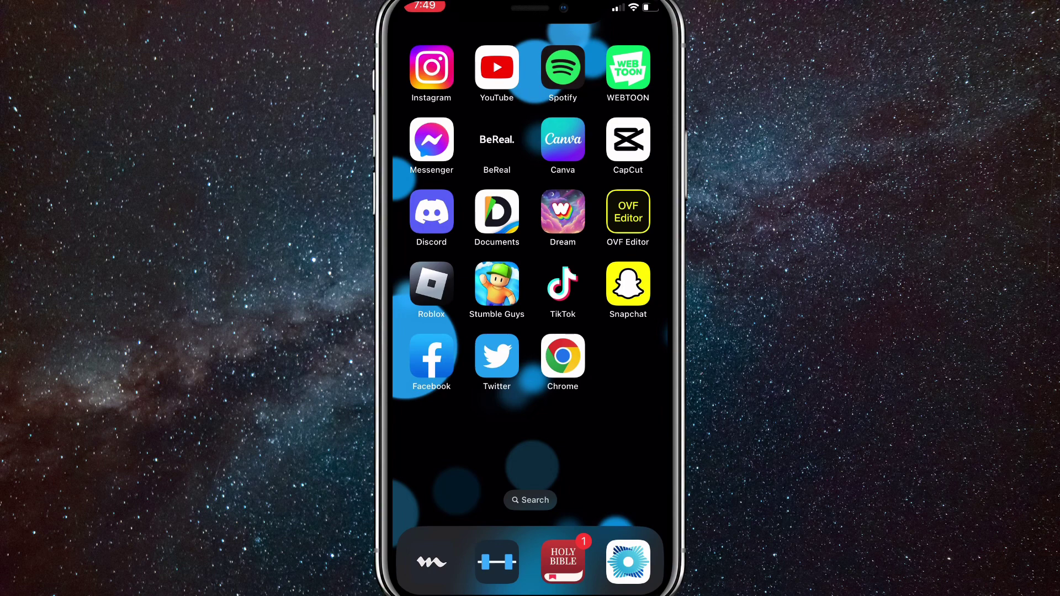
Browse the Spotify app's account settings and profile page, then close the app
click(563, 67)
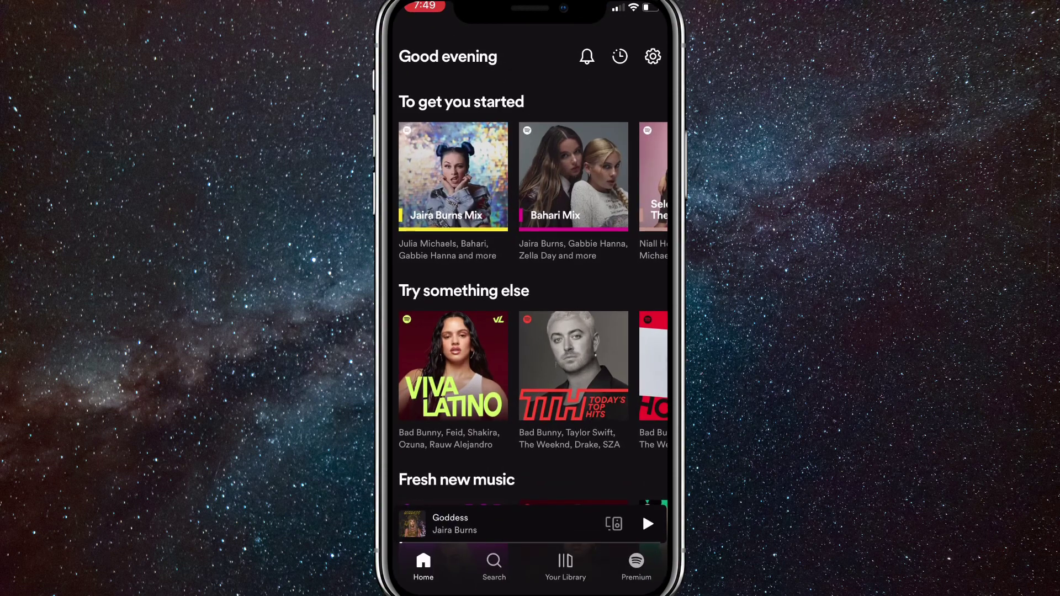
click(653, 56)
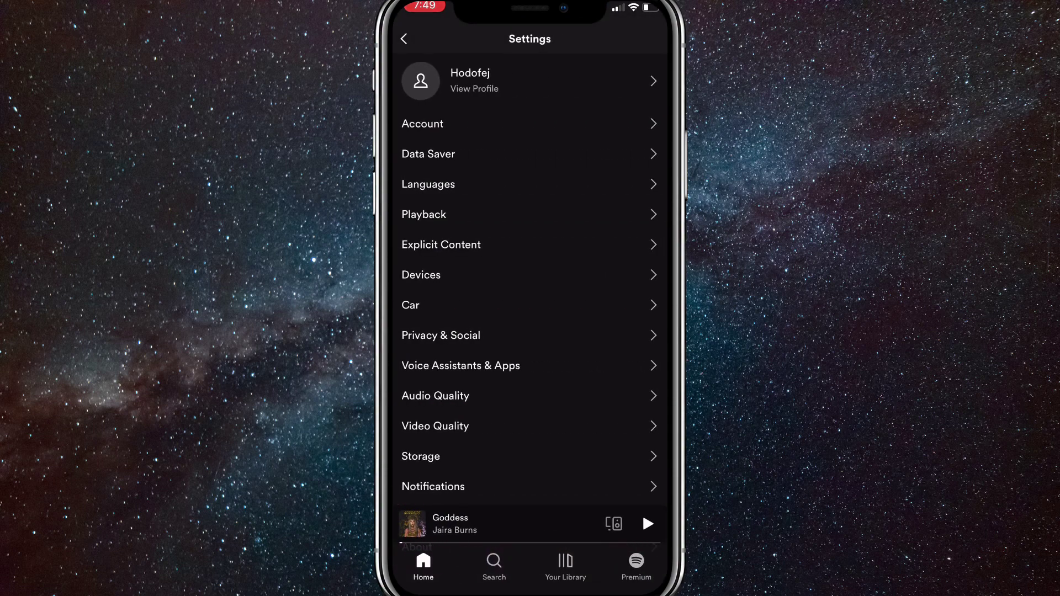
click(422, 124)
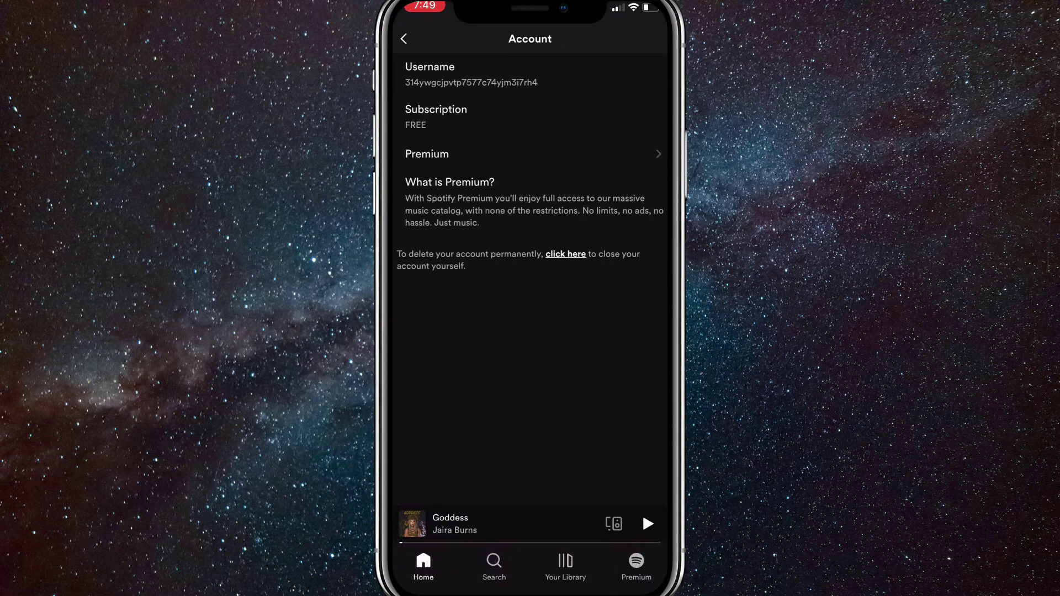
click(403, 39)
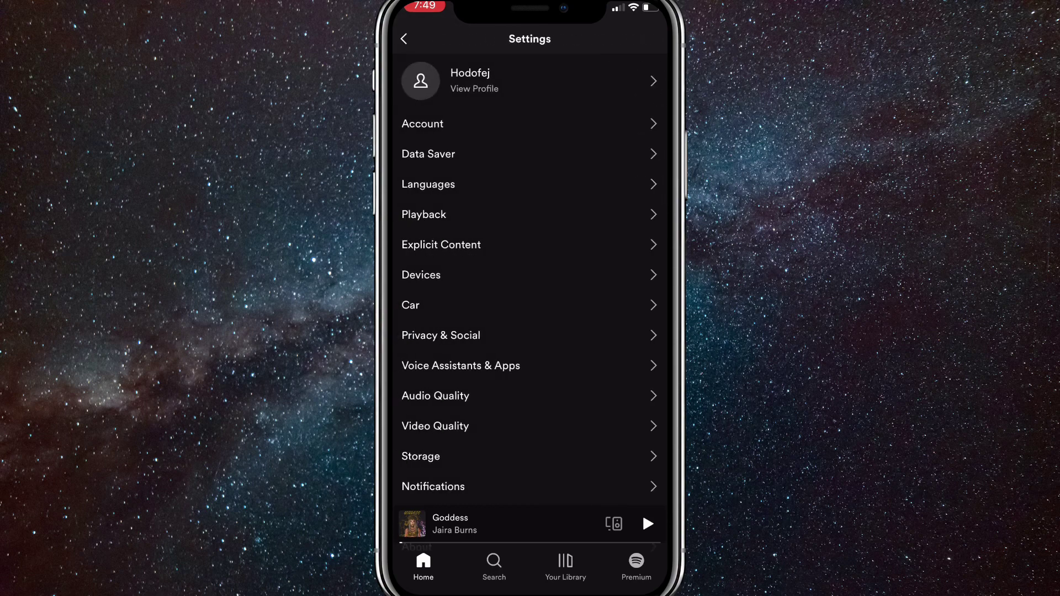
click(461, 366)
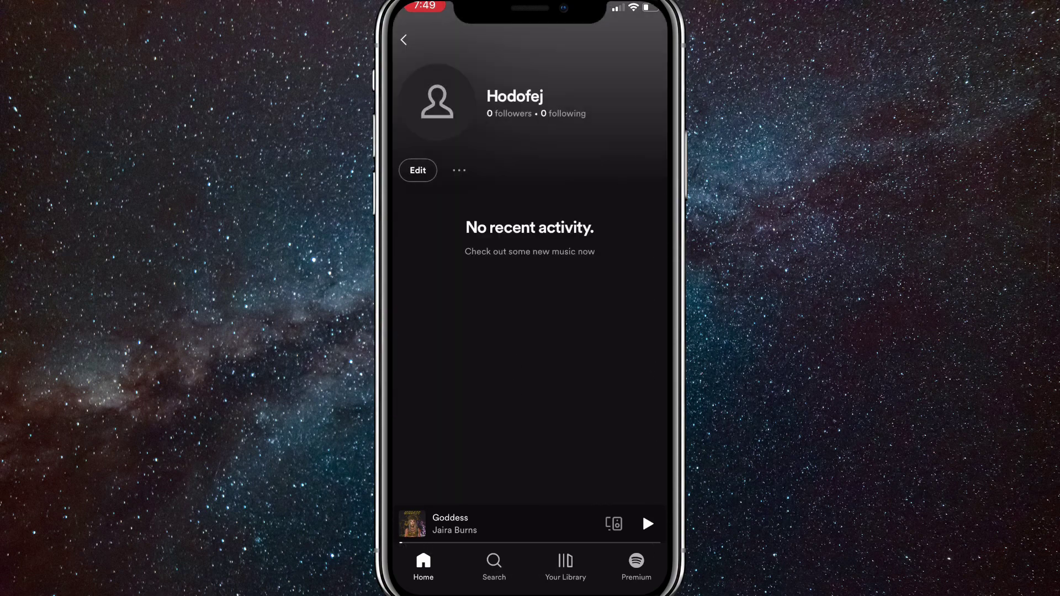
click(404, 39)
scroll(529, 248, down, 5)
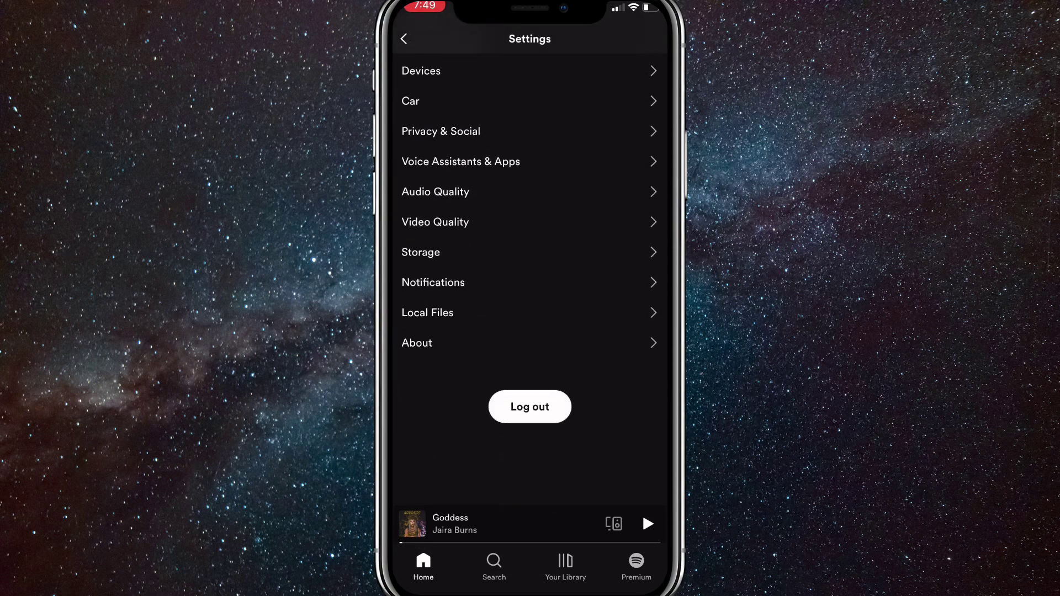
scroll(529, 248, up, 5)
click(404, 39)
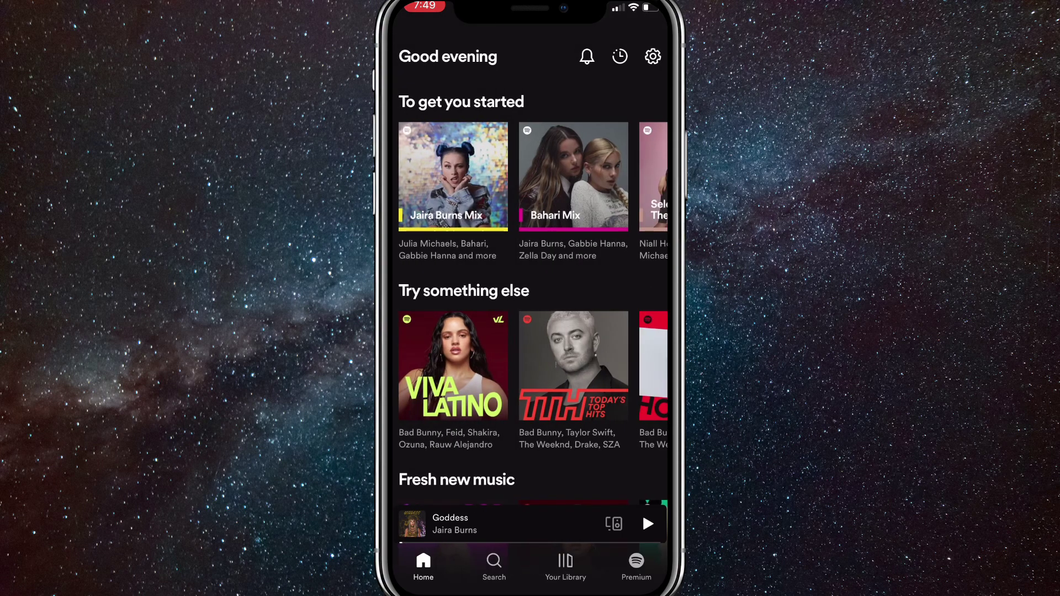
scroll(529, 304, up, 1)
drag(530, 591, 529, 441)
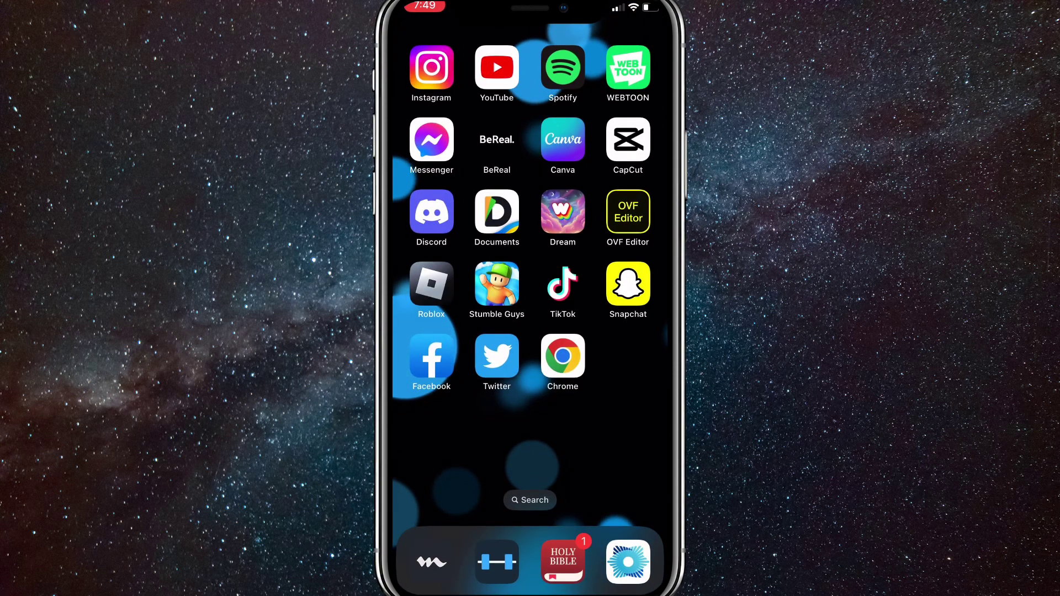
Go to spotify.com in Chrome and reach the login page through the site menu
click(563, 357)
click(532, 38)
text(spotify.com)
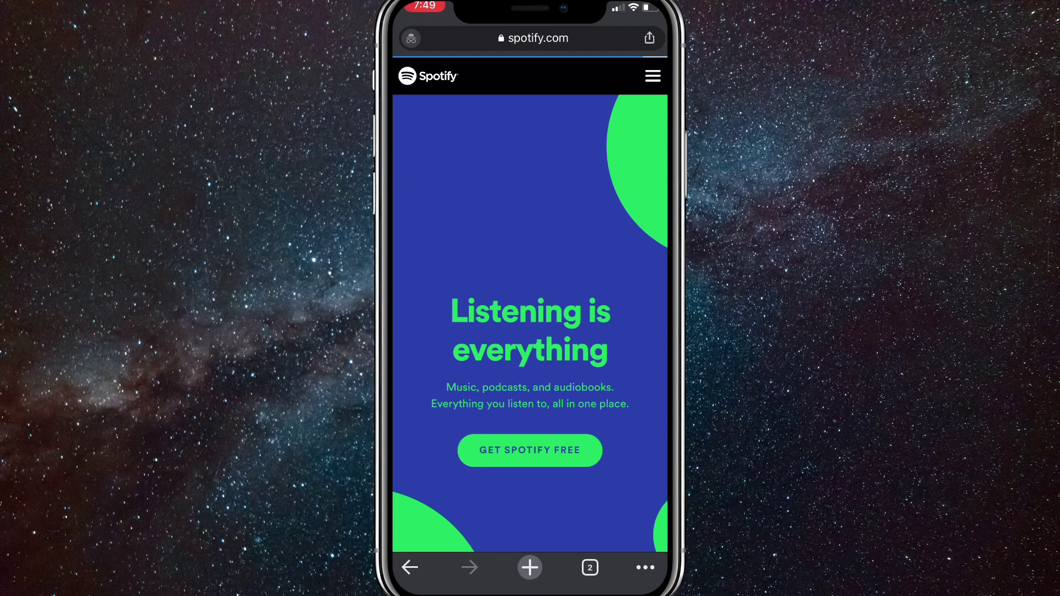
scroll(530, 298, down, 10)
scroll(530, 298, up, 10)
click(652, 76)
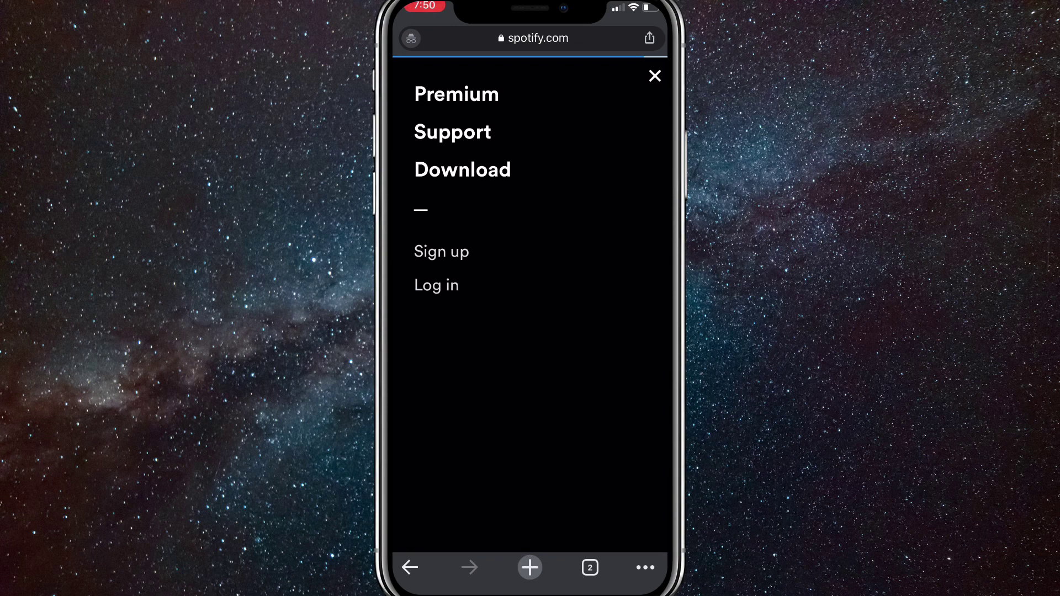
click(436, 285)
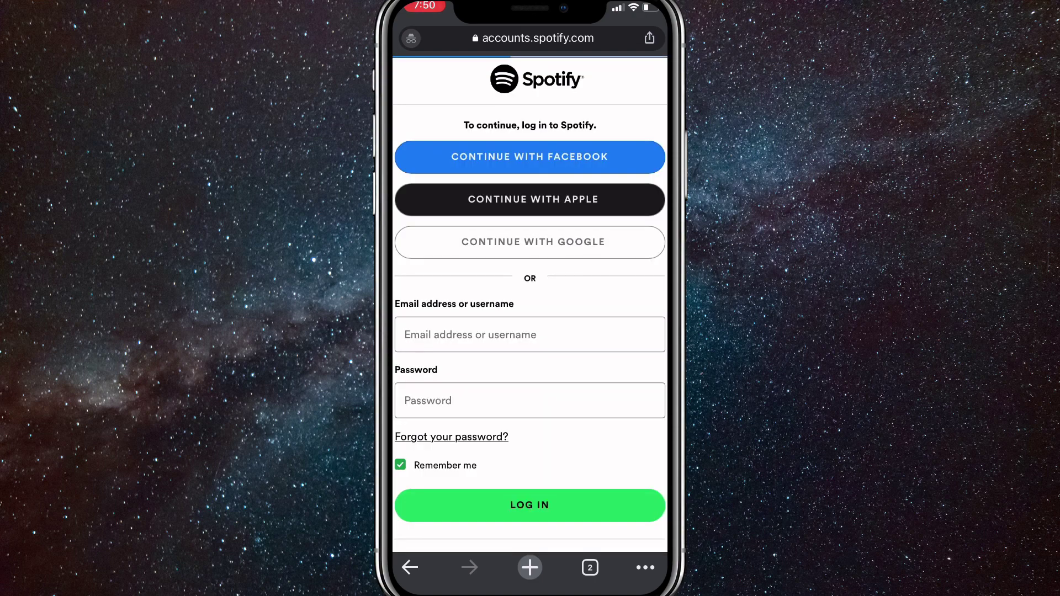
Log in with the saved account e-mail and the account password
scroll(530, 304, down, 1)
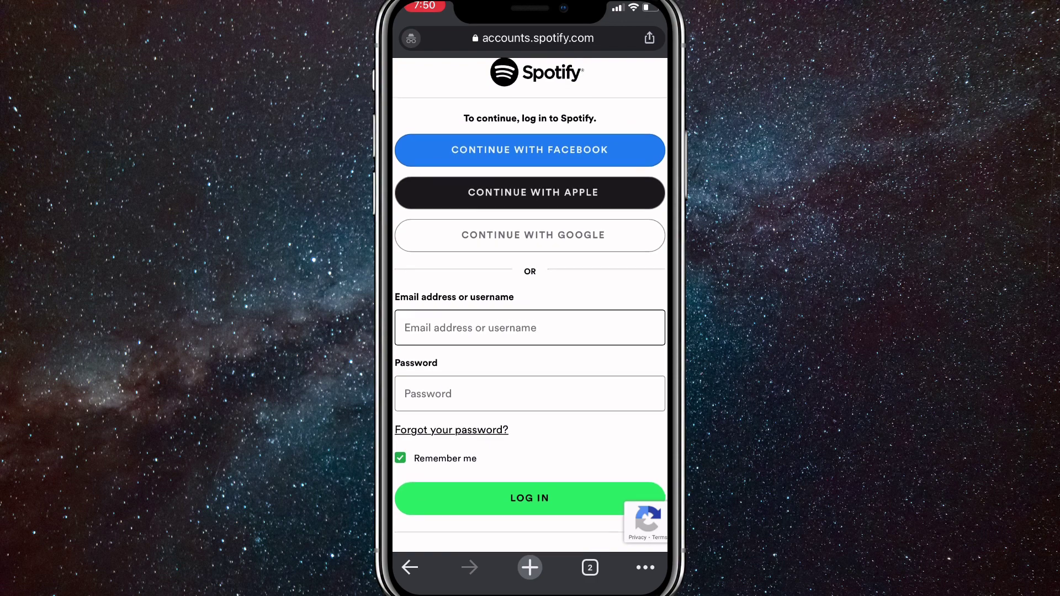
click(530, 328)
click(447, 213)
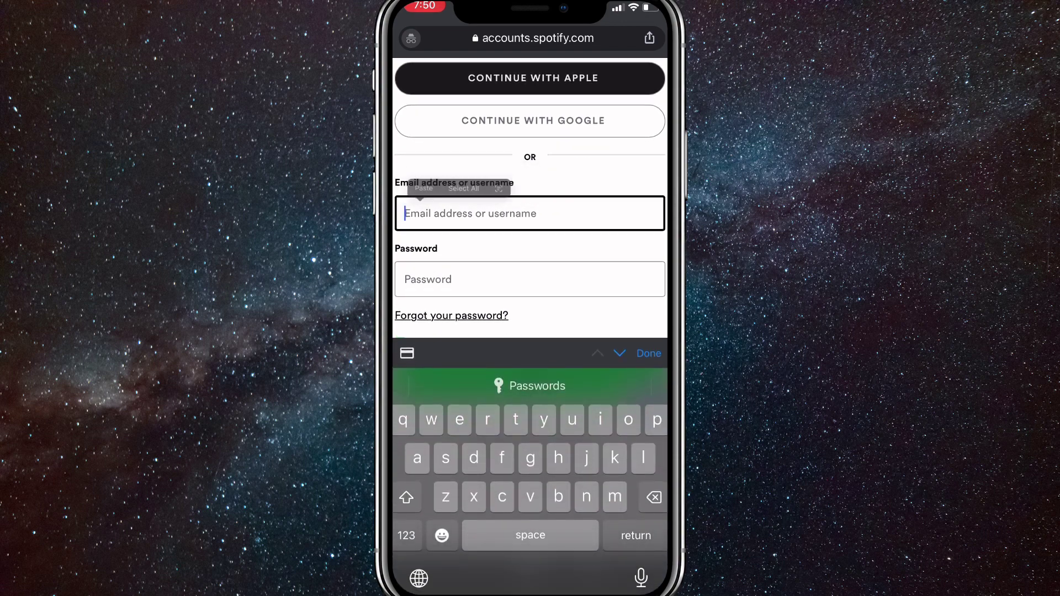
click(422, 191)
click(530, 279)
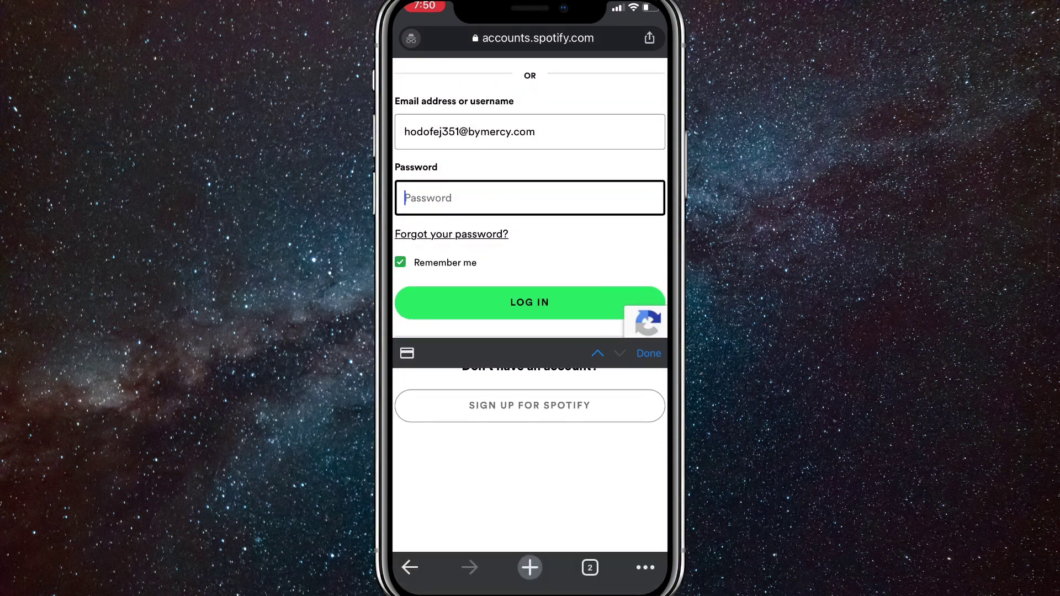
text(password)
key(Return)
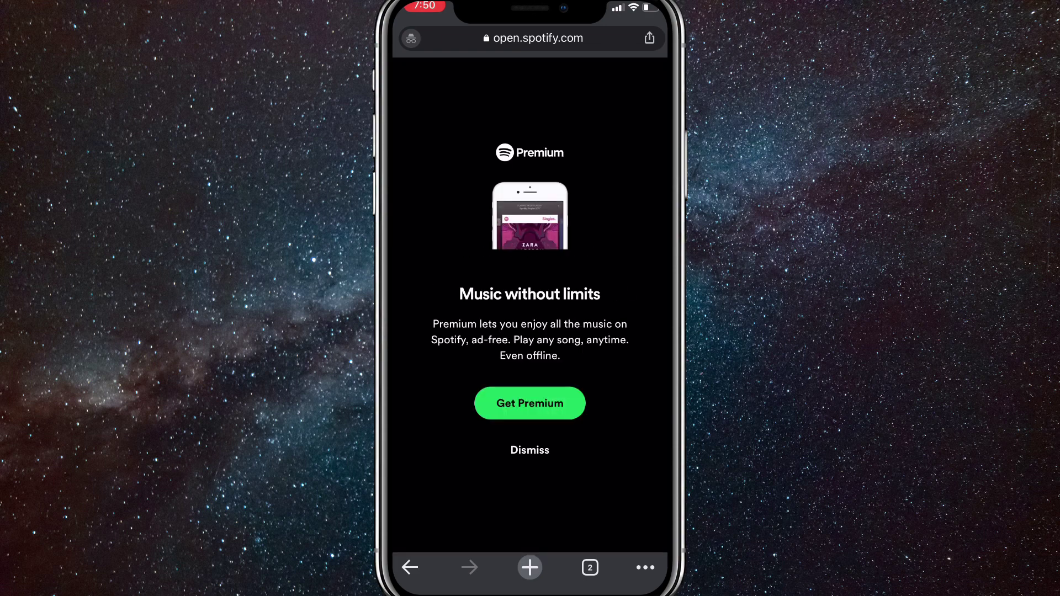
Dismiss both Premium upgrade prompts and continue past the iPhone listening-device notice
click(529, 450)
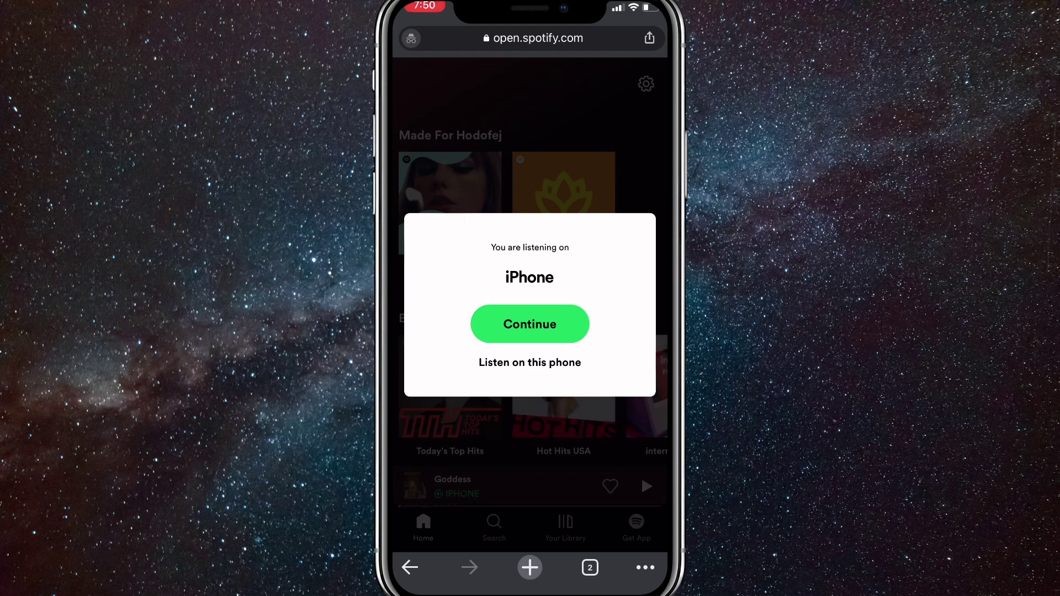
click(529, 325)
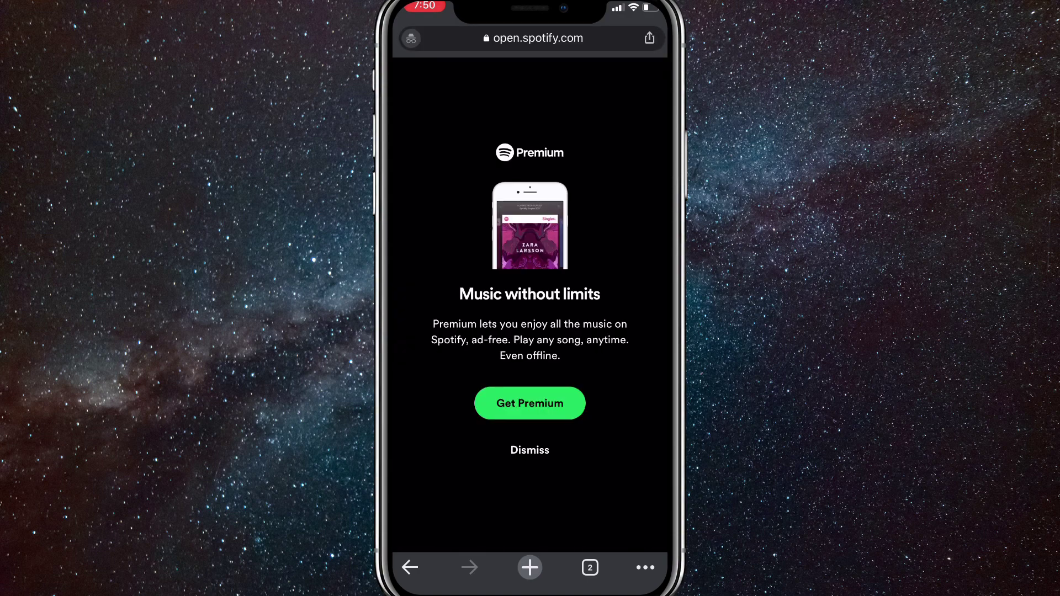
click(530, 450)
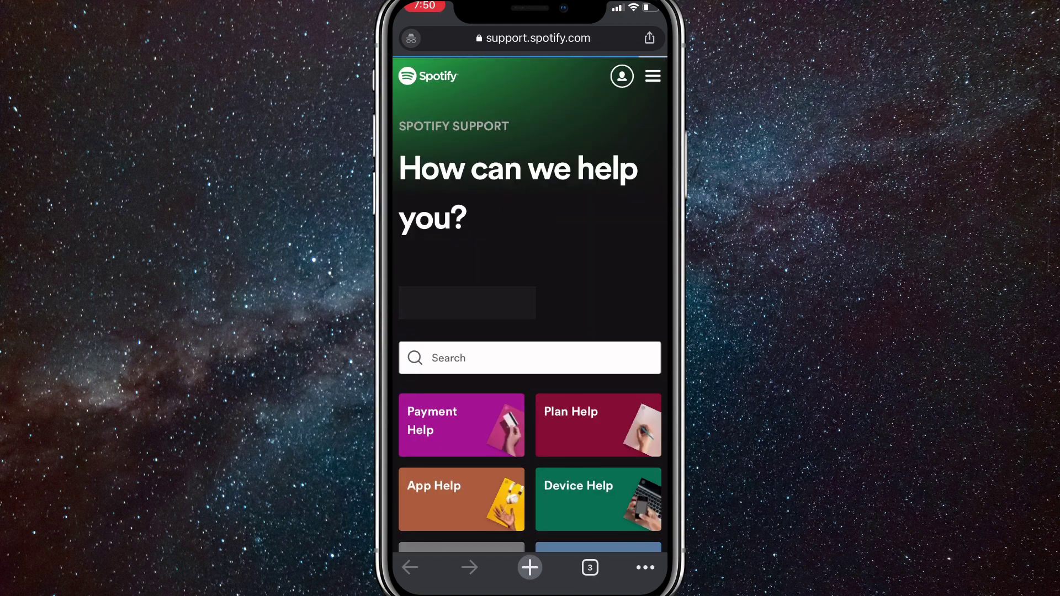
Search the Spotify help pages for 'Delete account'
scroll(530, 331, down, 4)
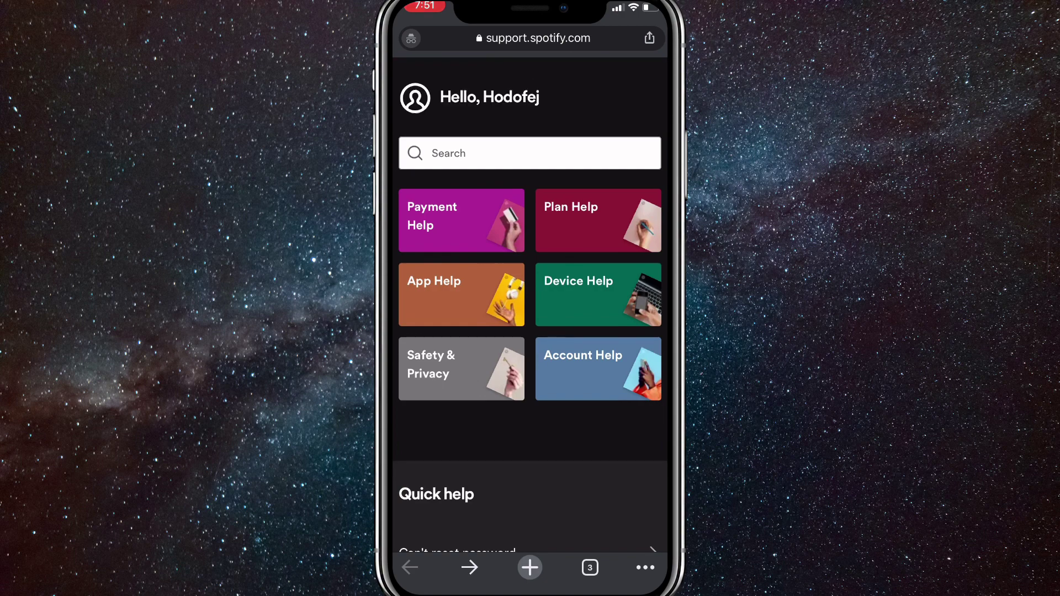
click(497, 153)
text(Delet)
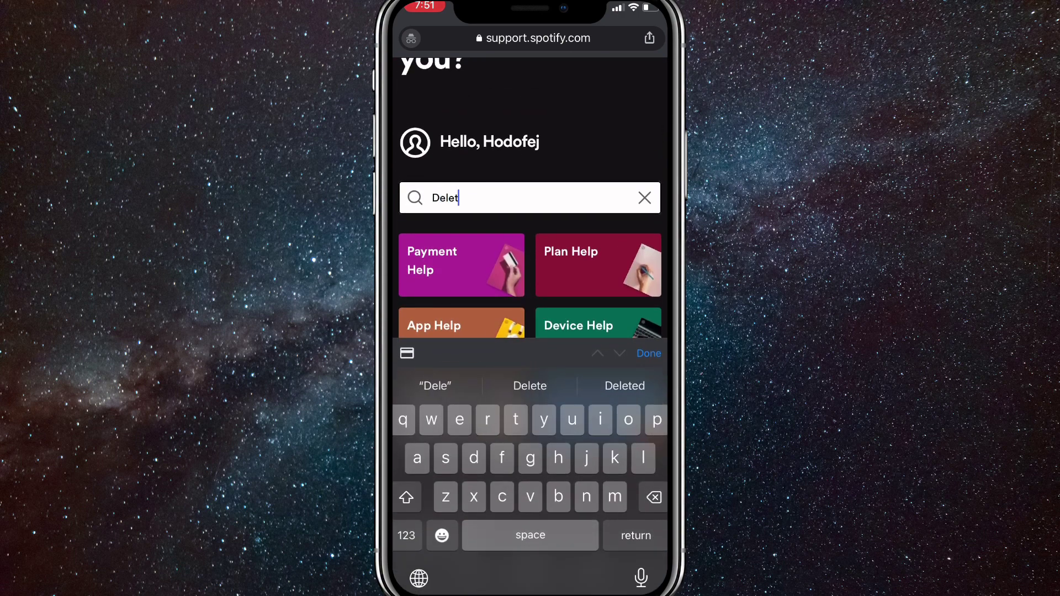
text(e )
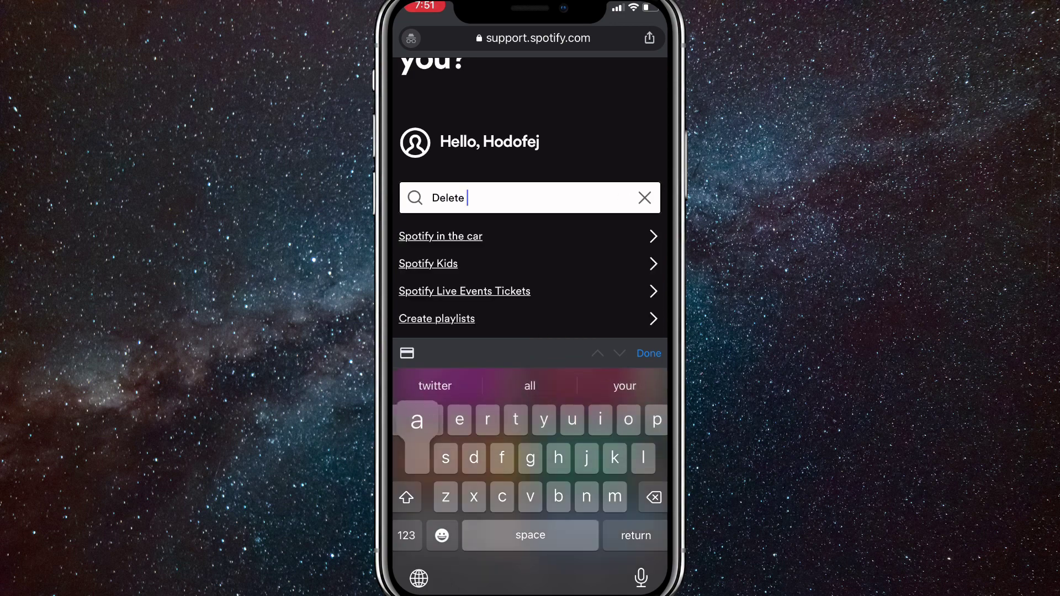
text(account)
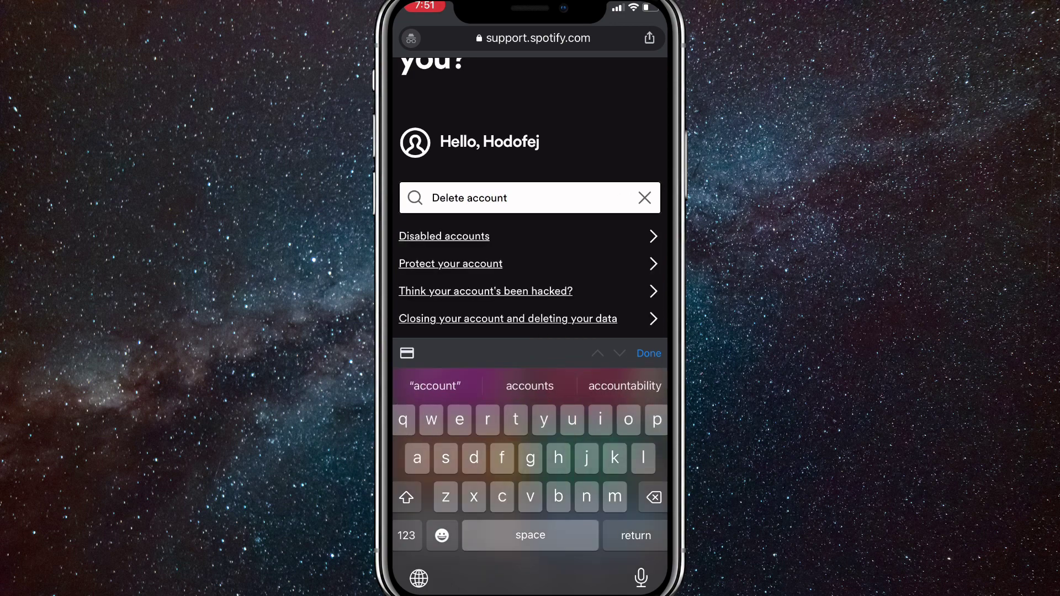
click(649, 353)
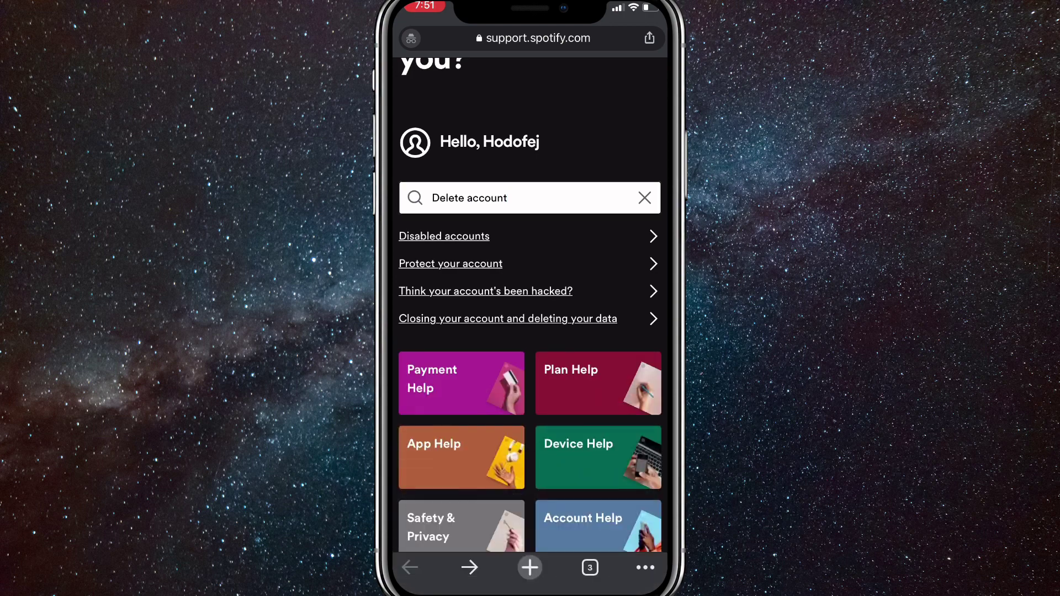
Open 'Closing your account and deleting your data' and follow its free-account close link
click(508, 318)
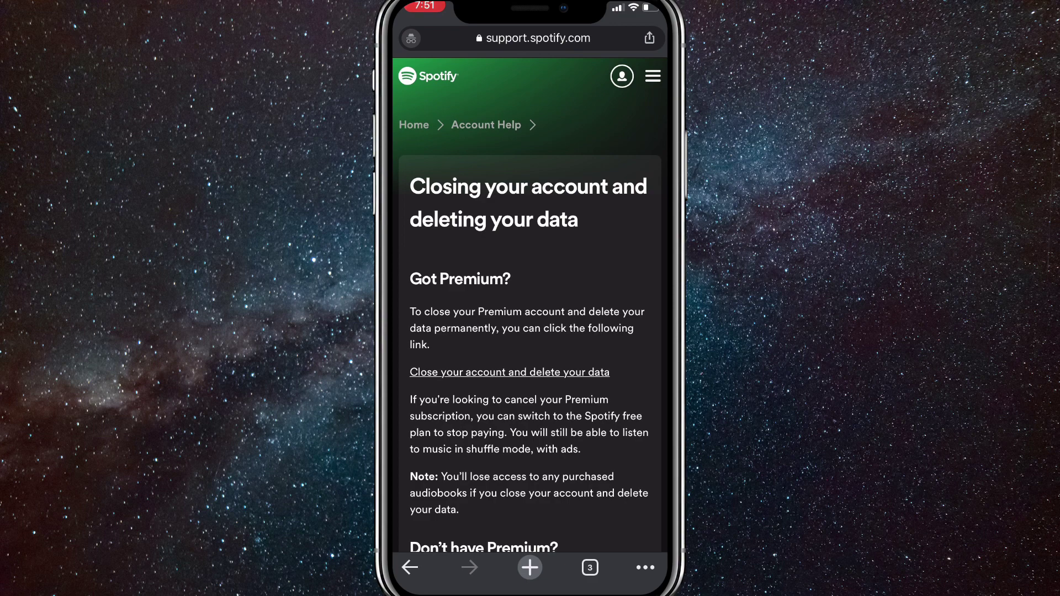
scroll(530, 309, down, 5)
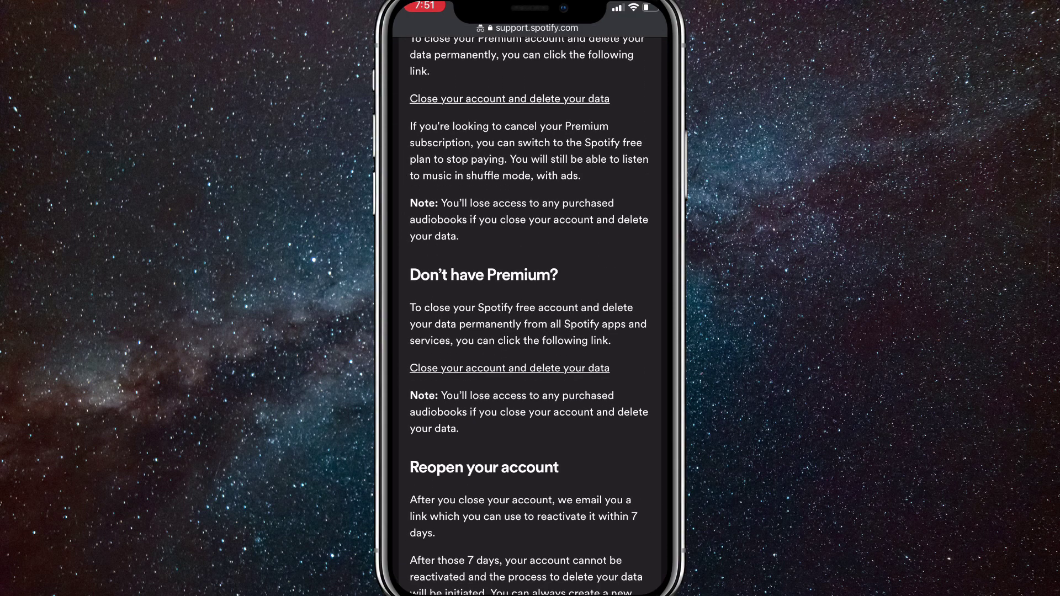
scroll(530, 309, down, 3)
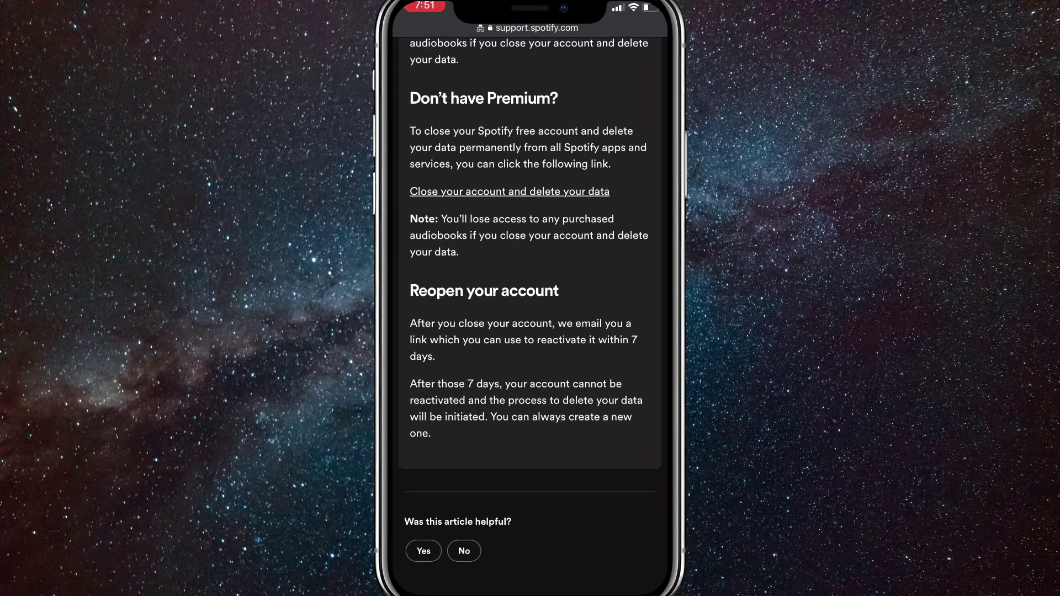
click(509, 191)
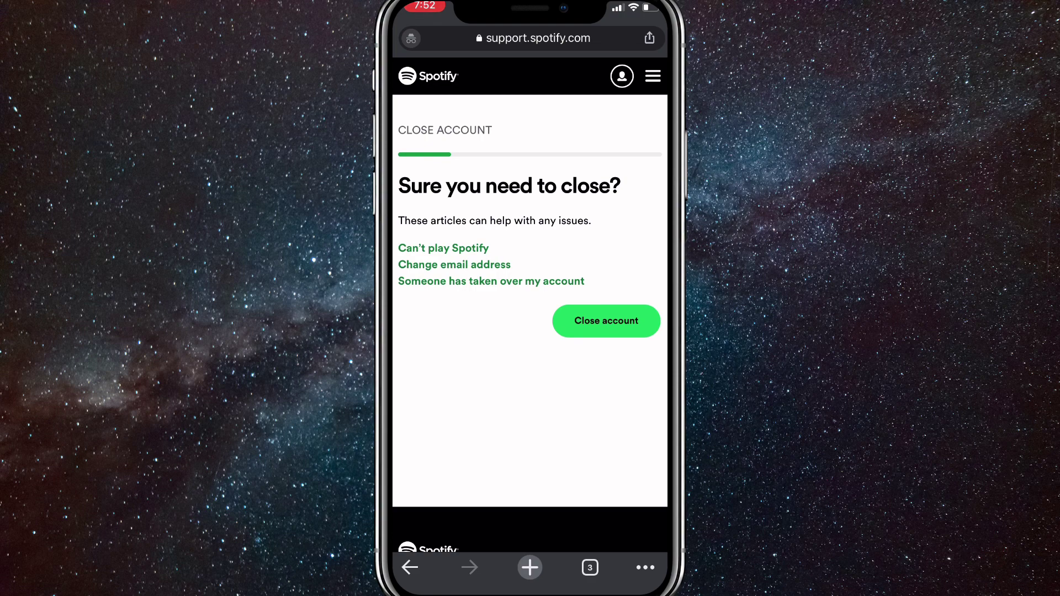
Choose Close account, confirm the correct account, tick 'I understand', and continue to send the email
click(606, 320)
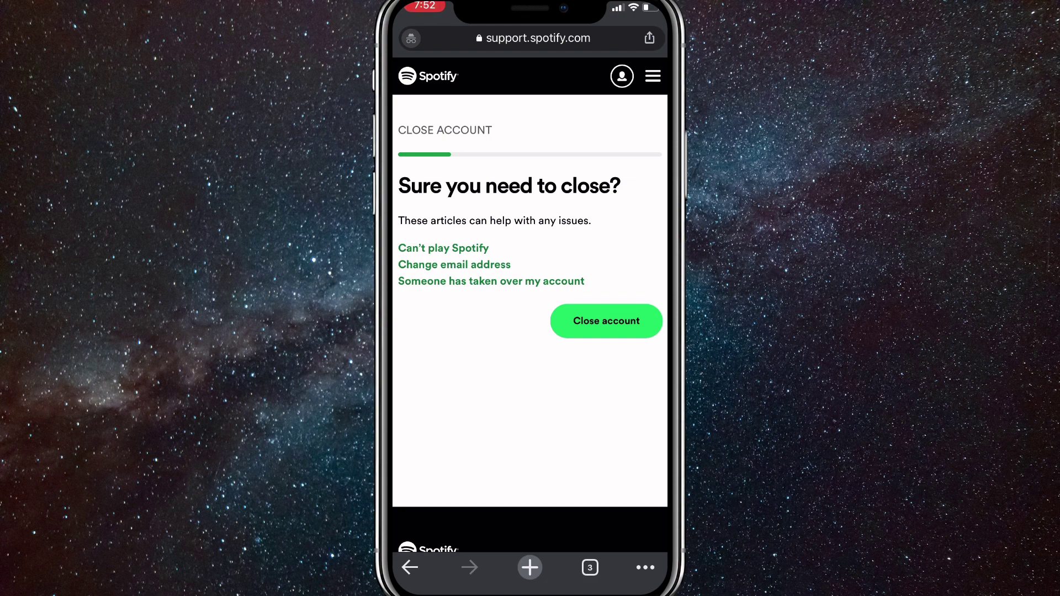
scroll(530, 309, down, 2)
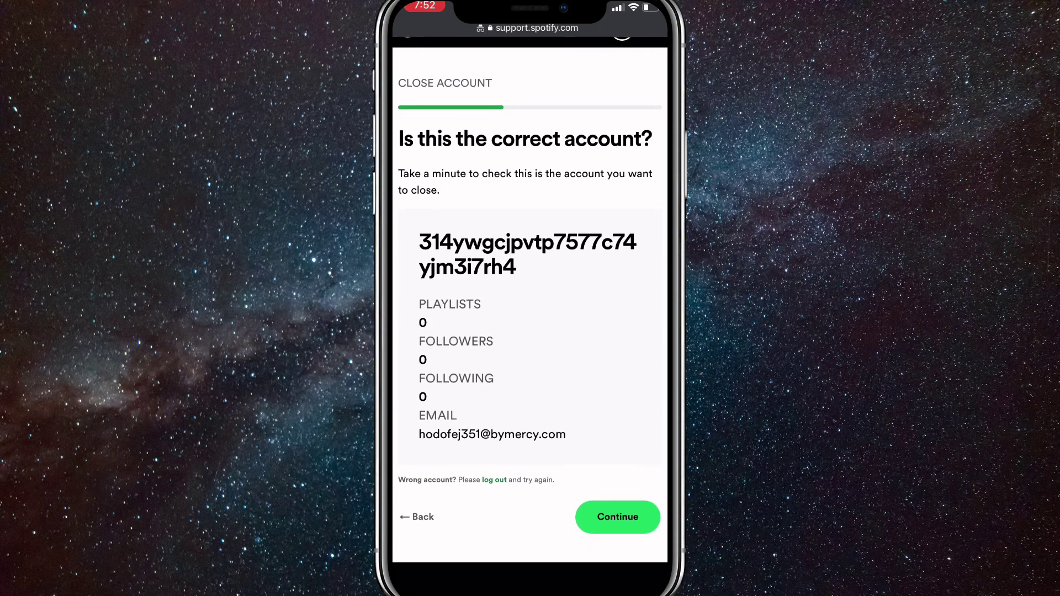
click(617, 513)
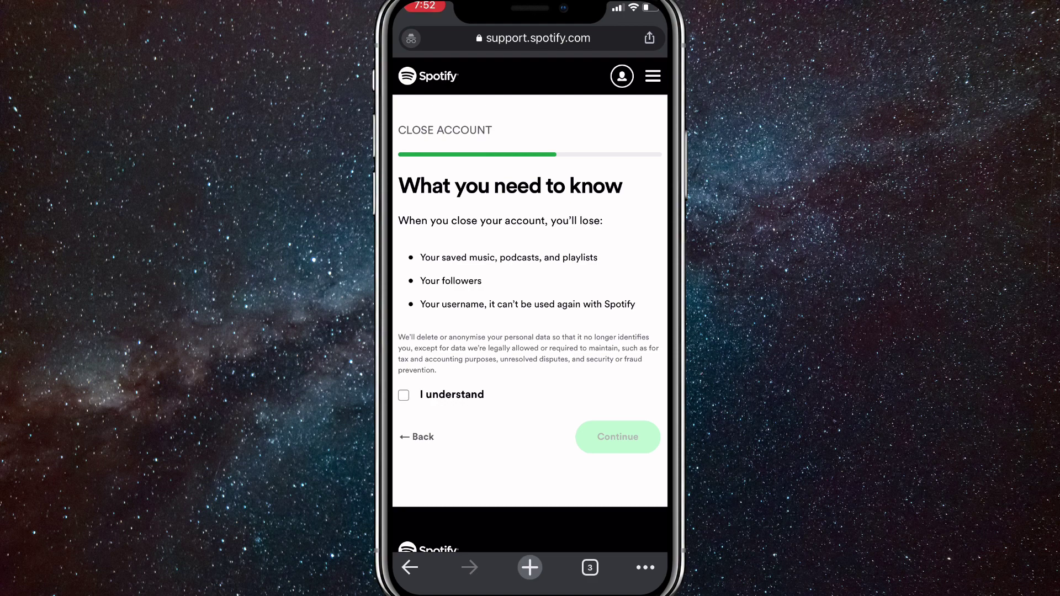
click(404, 395)
click(618, 437)
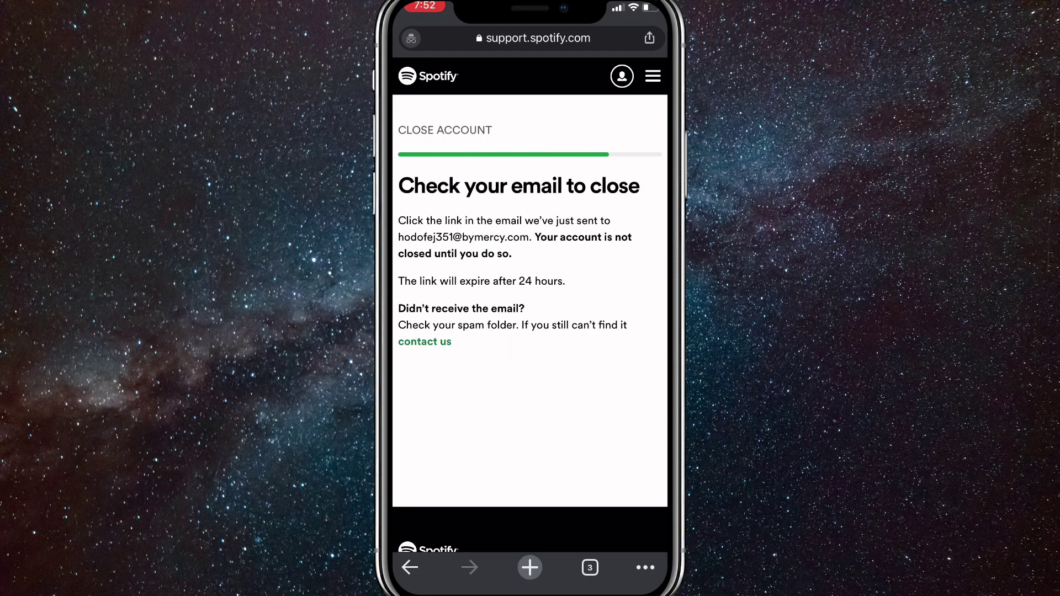
Switch to the Temp Mail tab and open Spotify's 'Please confirm…' closure email
click(589, 567)
click(453, 138)
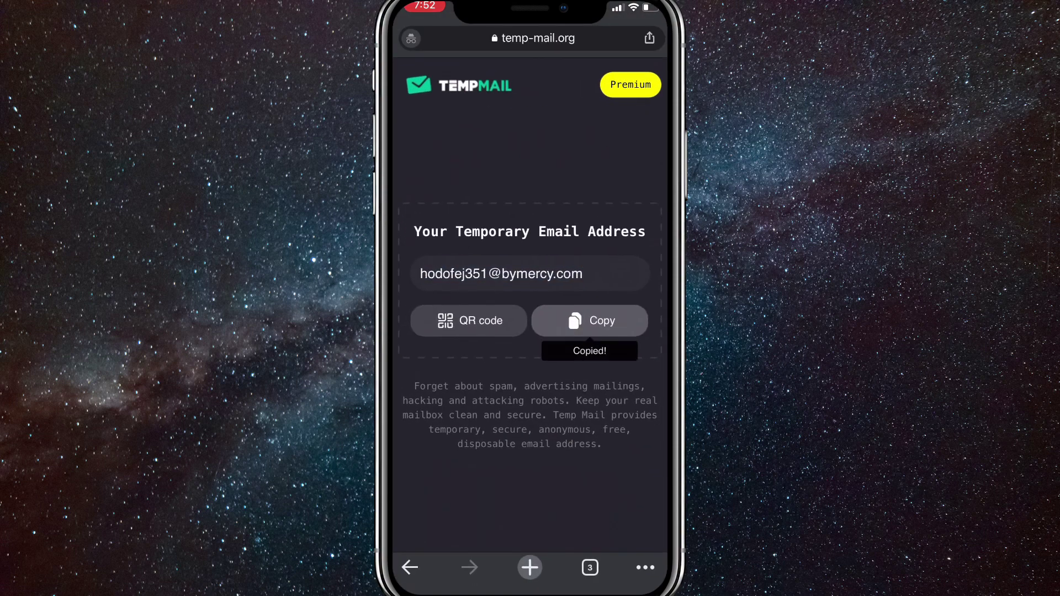
scroll(530, 298, down, 5)
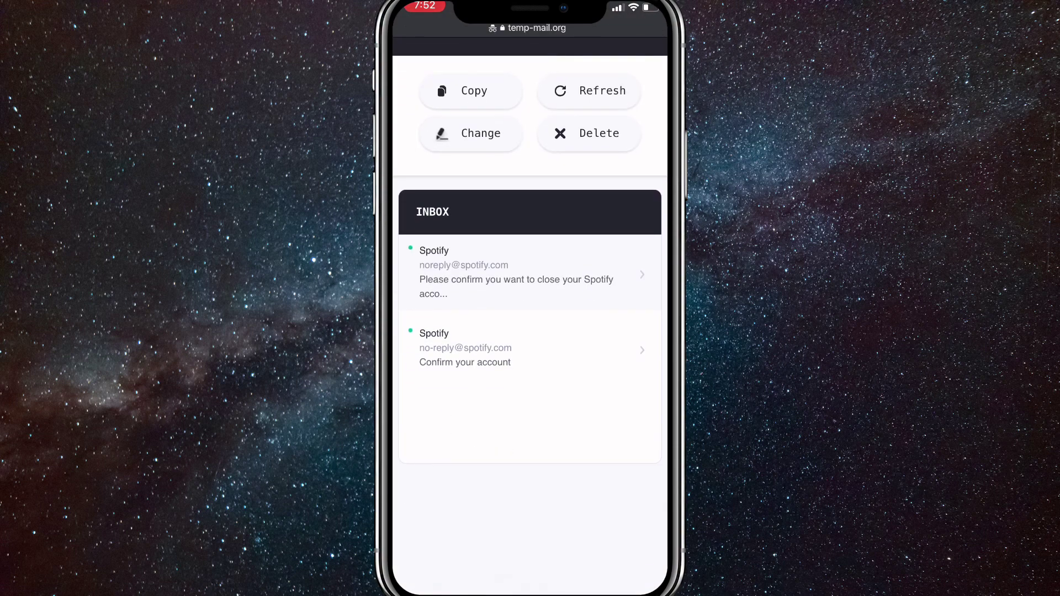
click(517, 279)
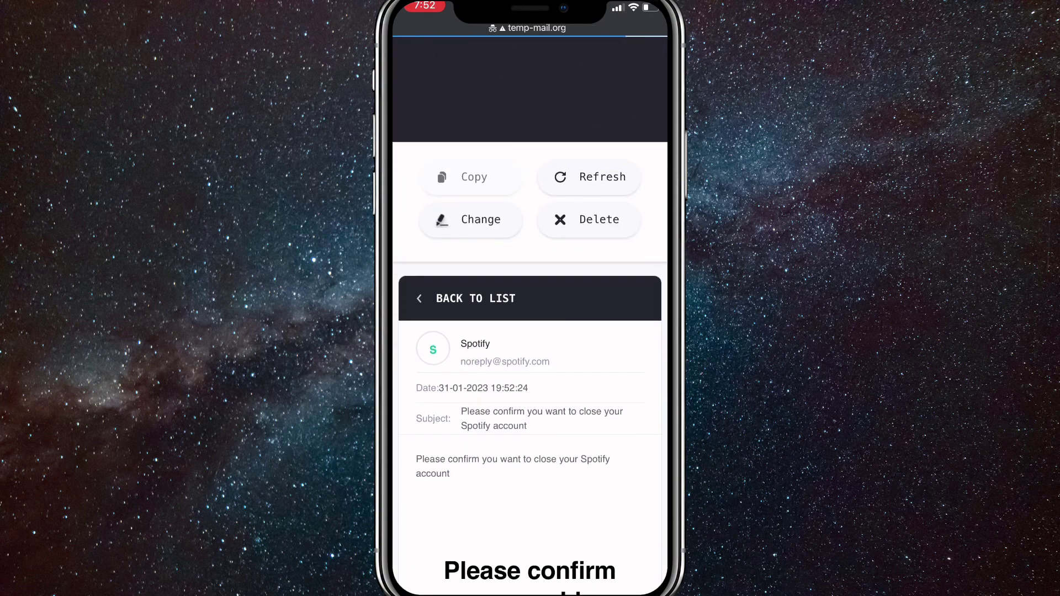
Activate the email's CLOSE MY ACCOUNT button
scroll(530, 315, down, 6)
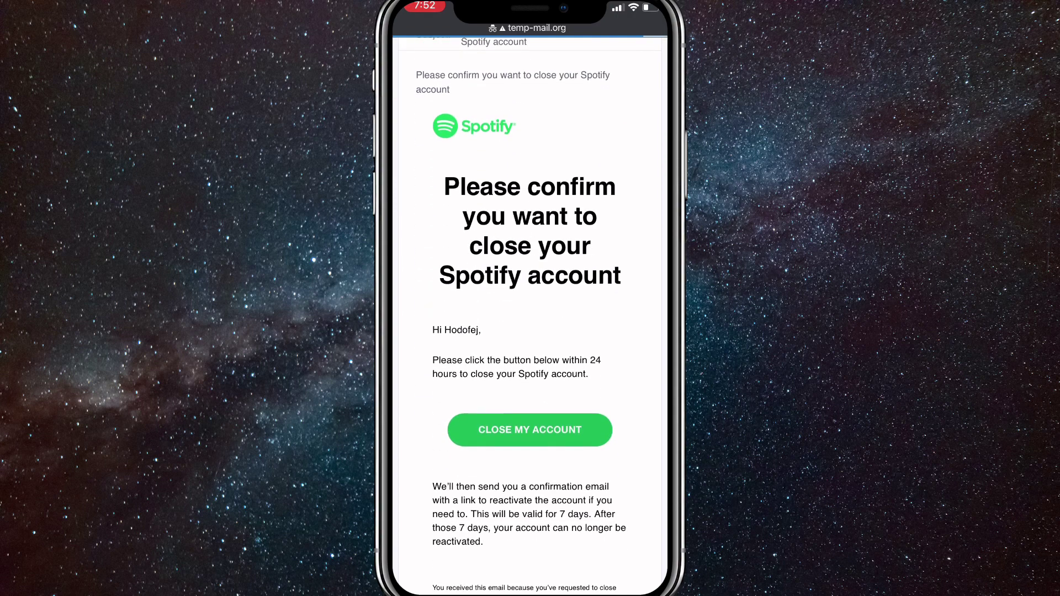
scroll(530, 315, down, 3)
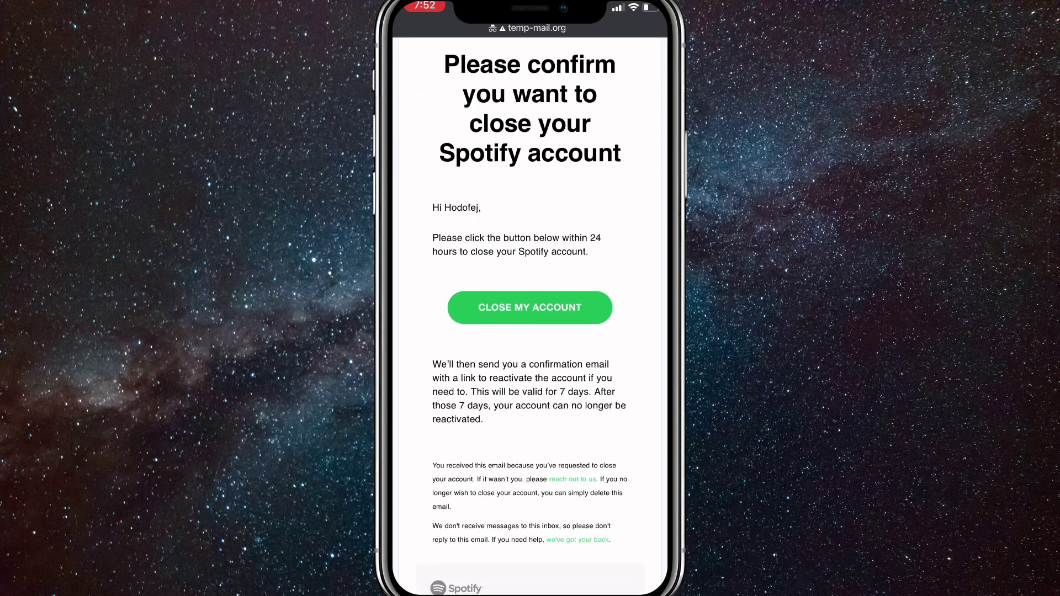
click(531, 307)
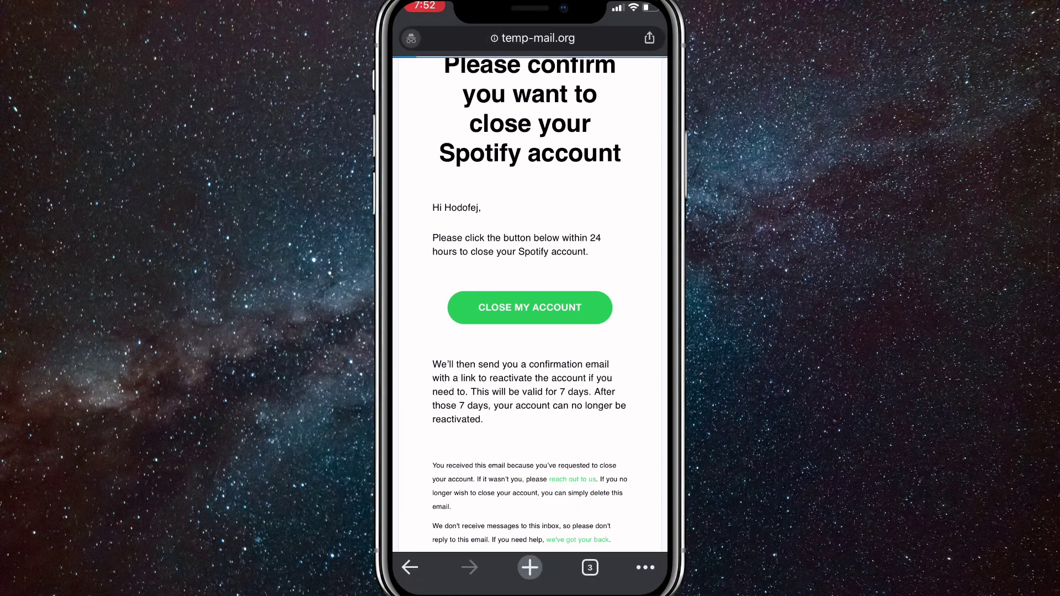